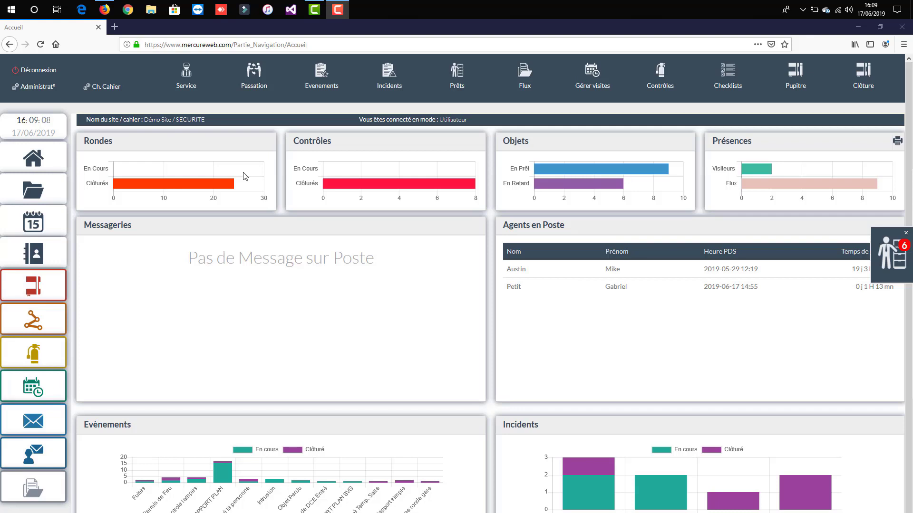
Step: Start an Aide à la personne event report and identify with the agent's login and password
{"action": "left_click", "coordinate": [322, 78]}
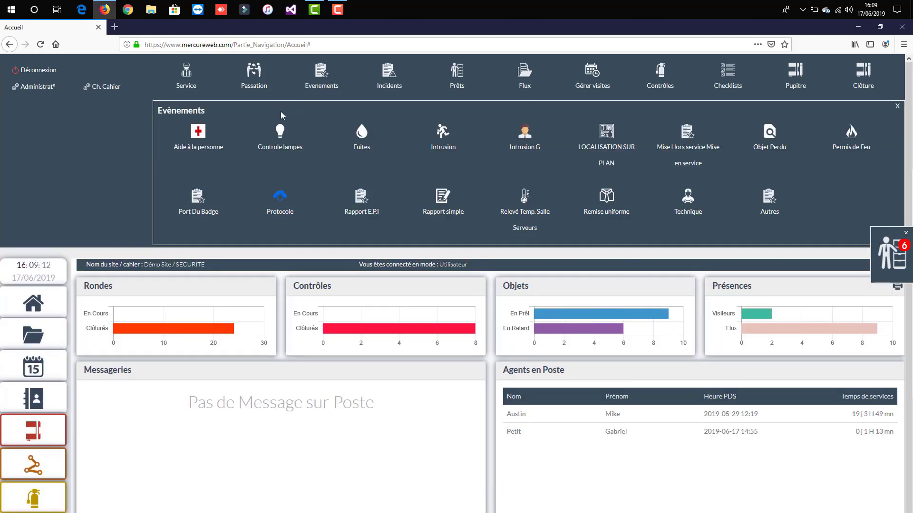
{"action": "left_click", "coordinate": [202, 141]}
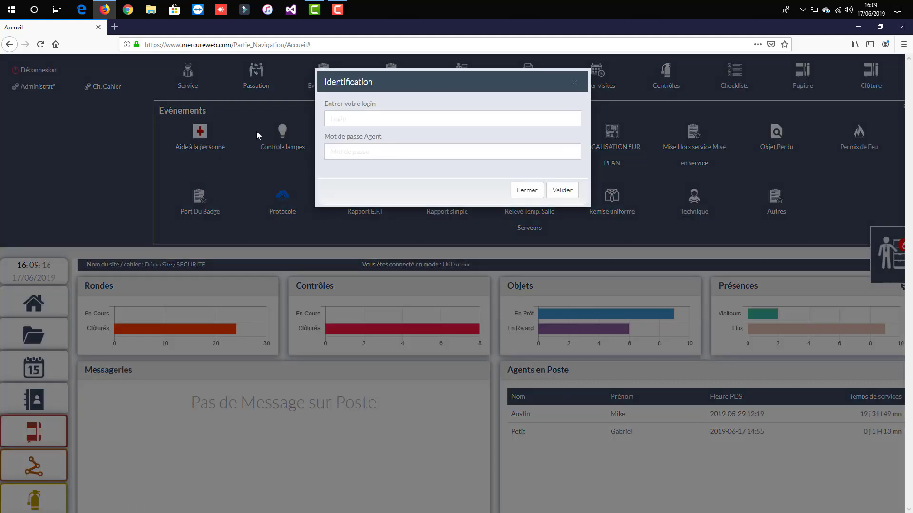
{"action": "left_click", "coordinate": [339, 117]}
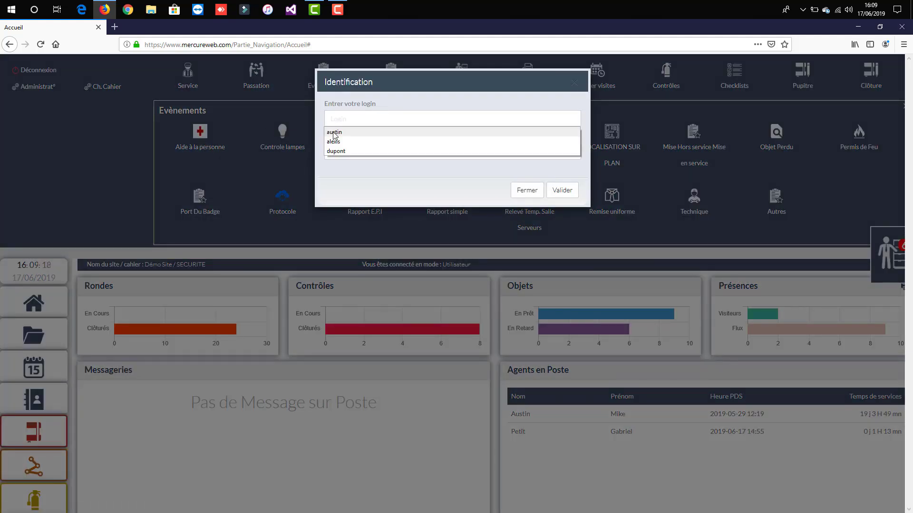
{"action": "left_click", "coordinate": [334, 132]}
{"action": "left_click", "coordinate": [342, 151]}
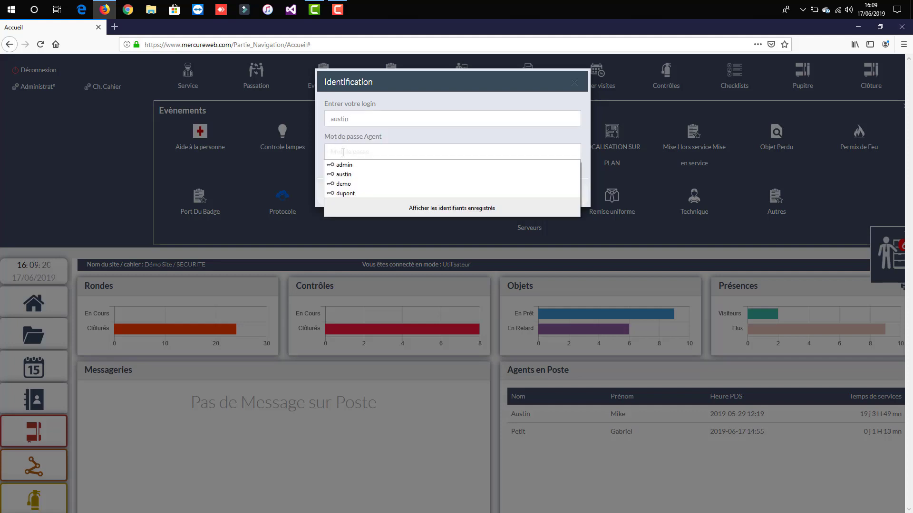
{"action": "type", "text": "••"}
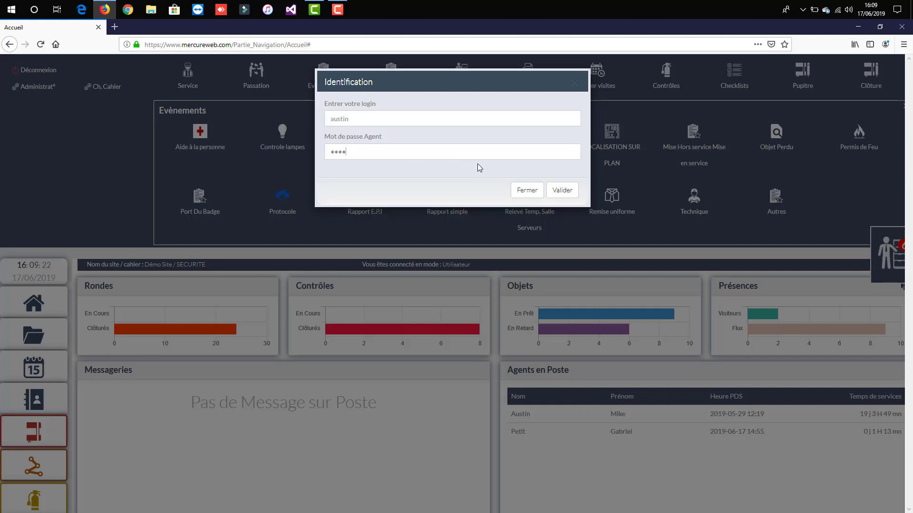
{"action": "left_click", "coordinate": [560, 191]}
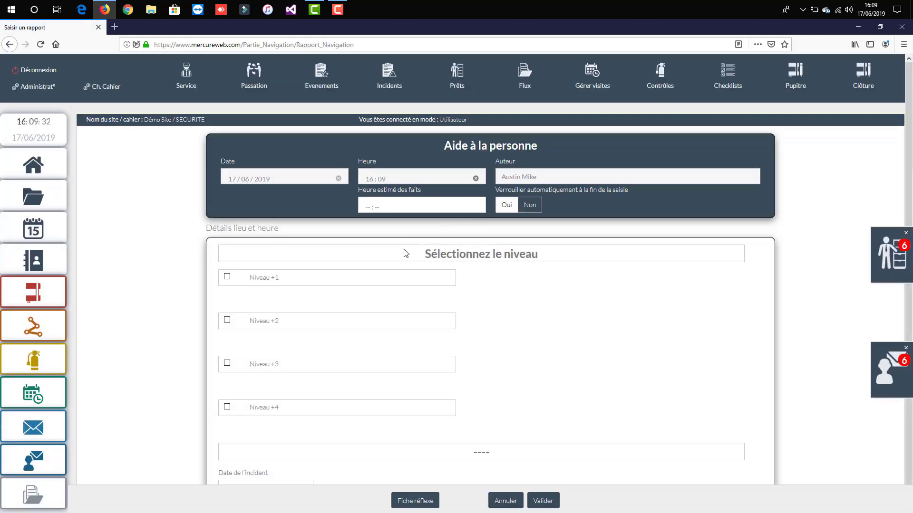
Step: Set the estimated time of the facts to 16:00 and select Niveau +3 as the level
{"action": "left_click", "coordinate": [411, 211]}
{"action": "type", "text": "1600"}
{"action": "scroll", "coordinate": [322, 270], "scroll_direction": "down", "scroll_amount": 2}
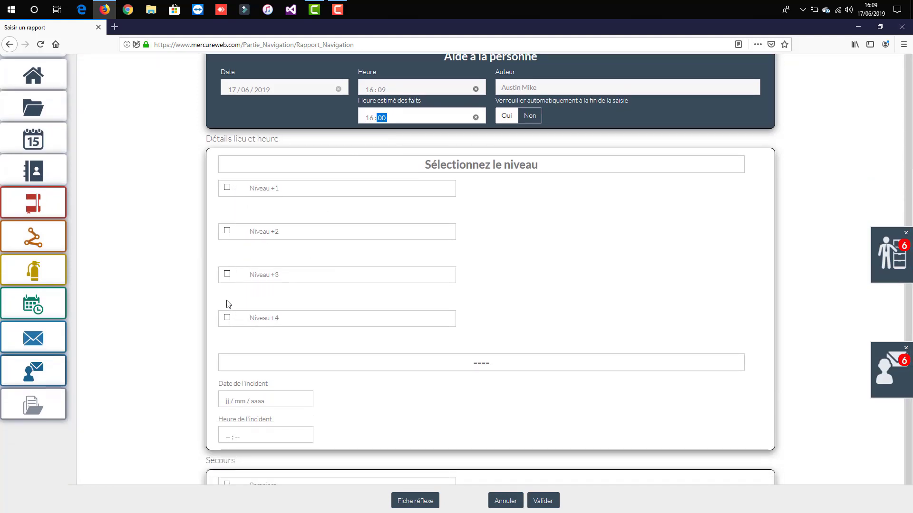
{"action": "left_click", "coordinate": [227, 274]}
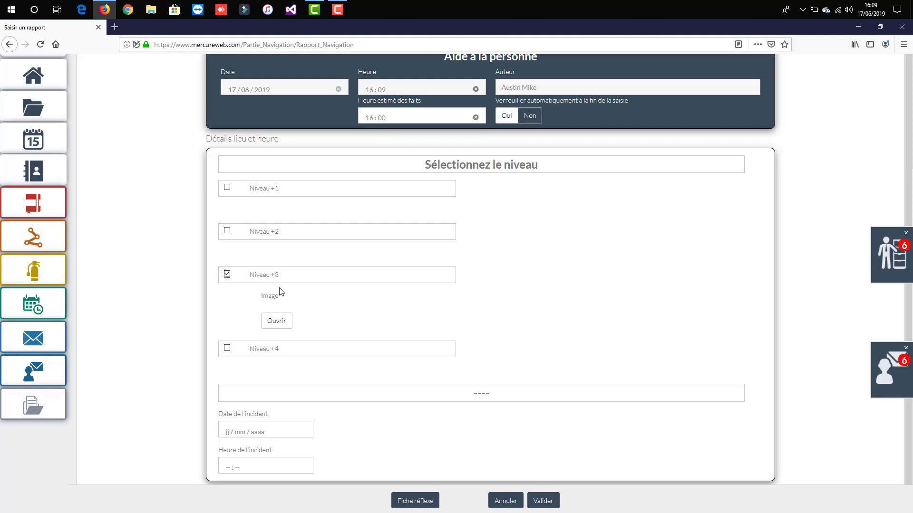
Step: Circle the staircase area H on the Niveau +3 floor plan with the pen, erasing the trial circle around the bed, and validate the image
{"action": "left_click", "coordinate": [276, 322]}
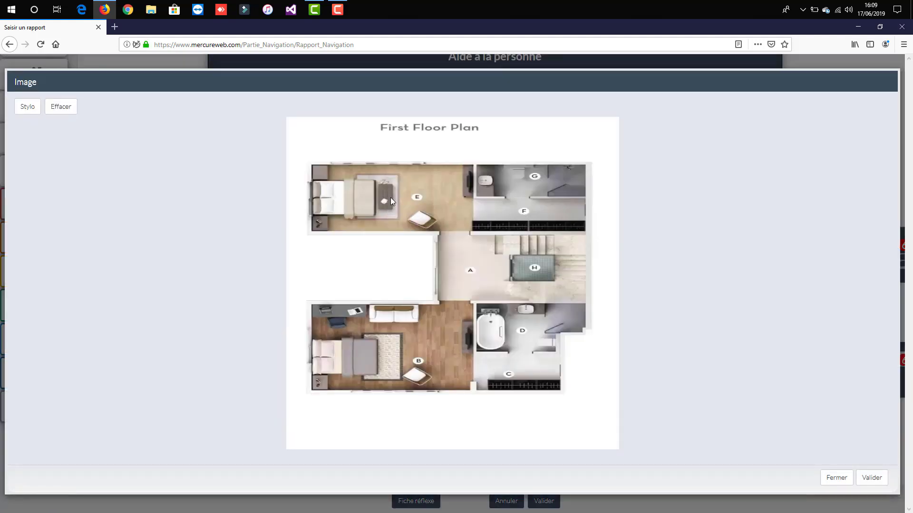
{"action": "left_click_drag", "start_coordinate": [312, 192], "coordinate": [323, 227]}
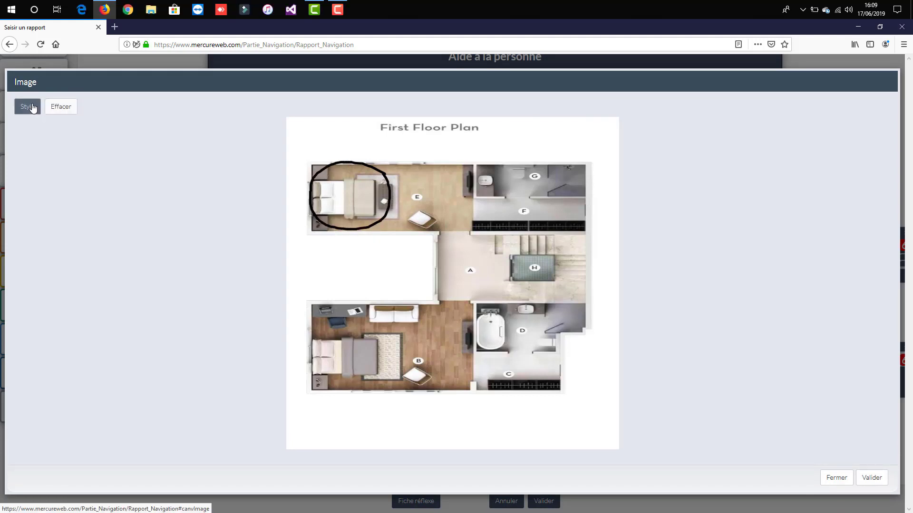
{"action": "left_click", "coordinate": [55, 108]}
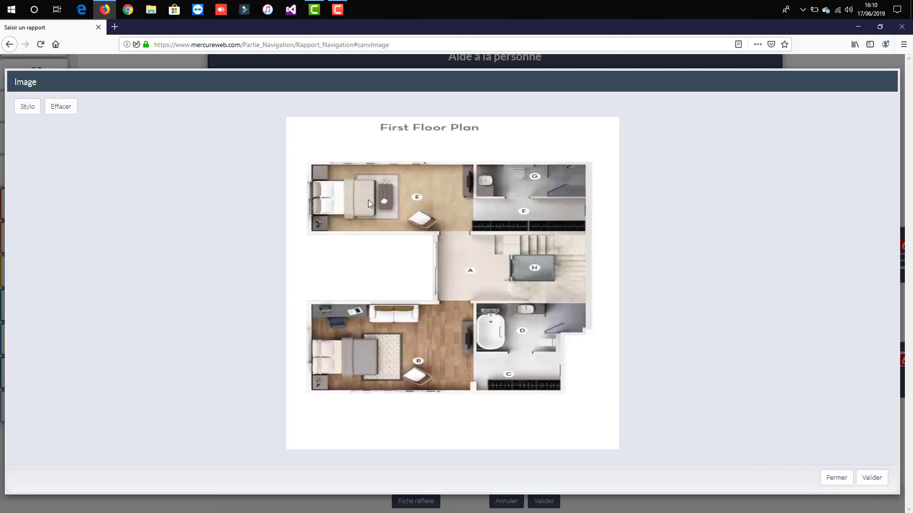
{"action": "left_click", "coordinate": [27, 107]}
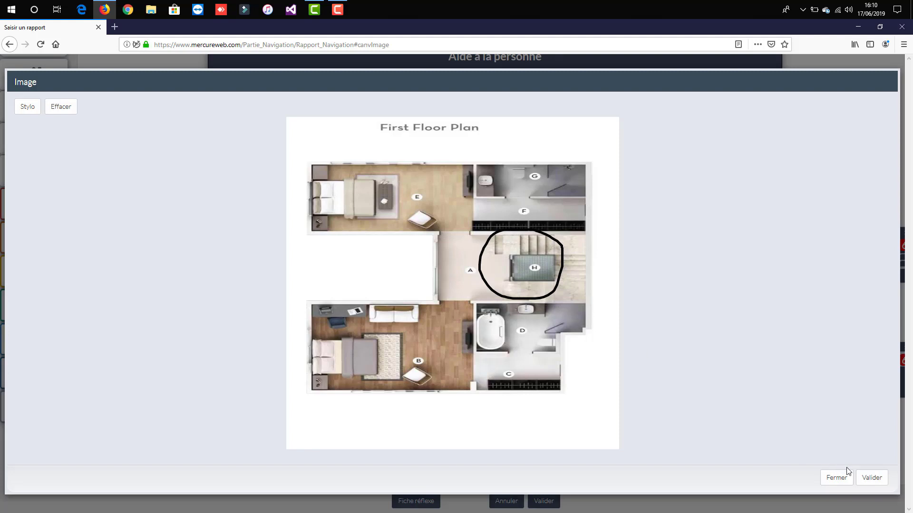
{"action": "left_click", "coordinate": [874, 478]}
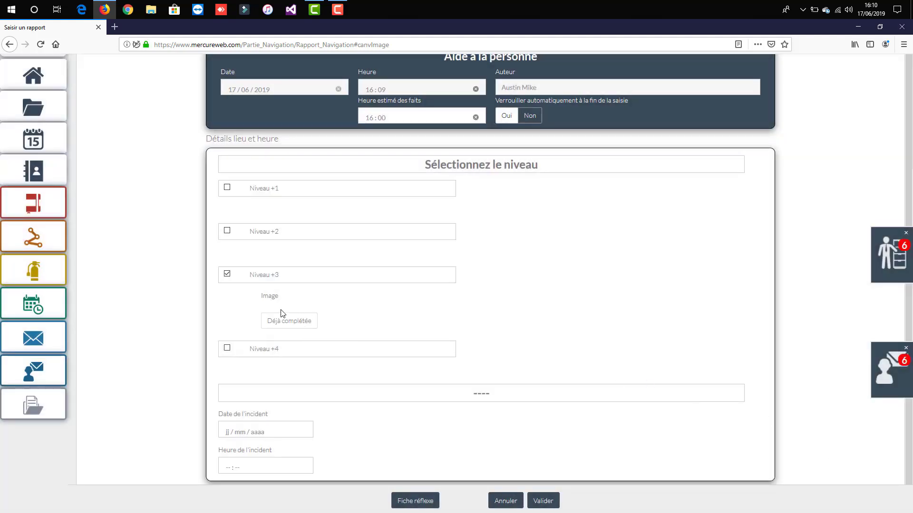
Step: Set the incident date to 17/06/2019 and the incident time to 16:00
{"action": "scroll", "coordinate": [296, 330], "scroll_direction": "down", "scroll_amount": 3}
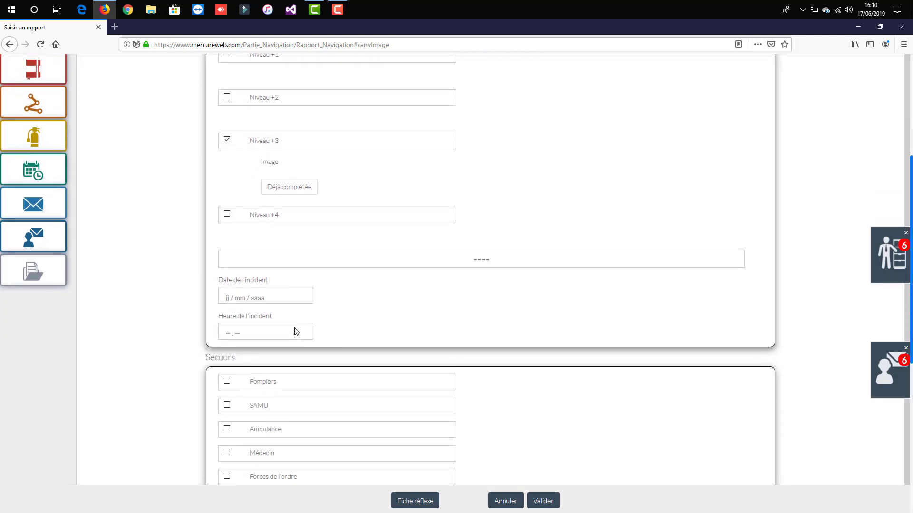
{"action": "left_click", "coordinate": [275, 300]}
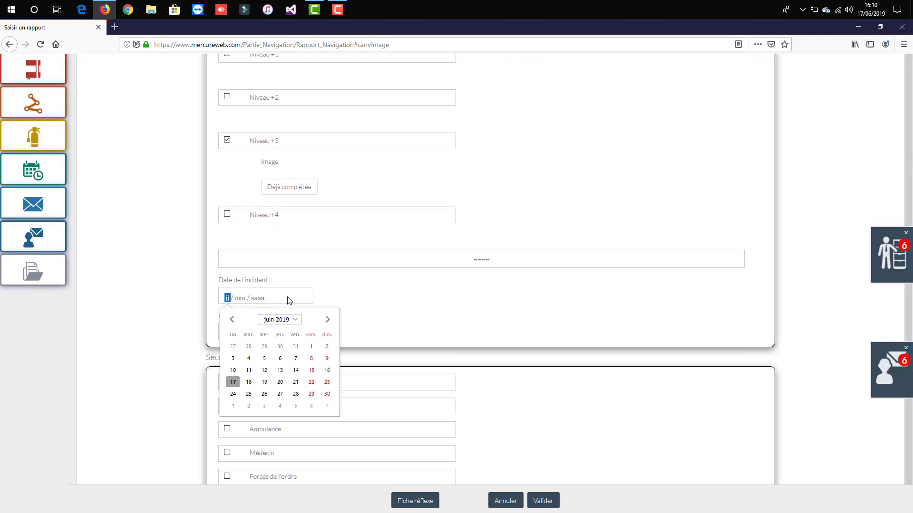
{"action": "left_click", "coordinate": [233, 382]}
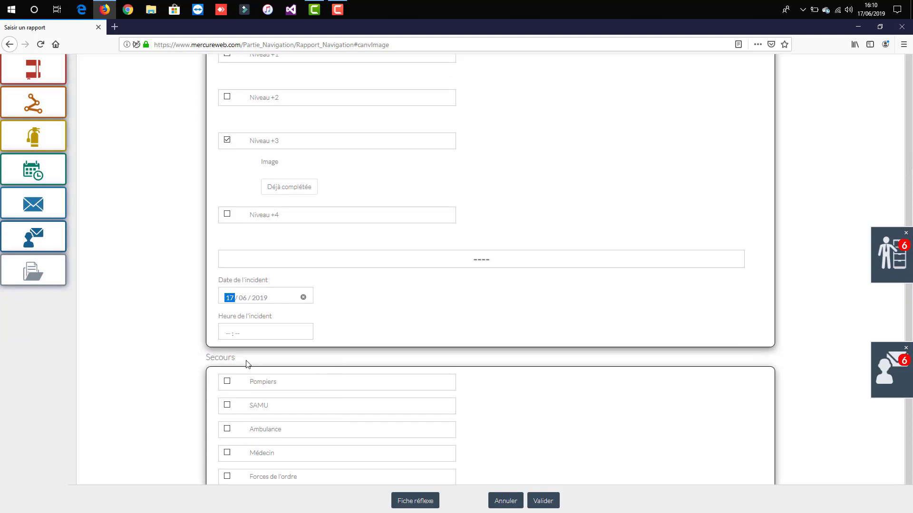
{"action": "left_click", "coordinate": [258, 336]}
{"action": "type", "text": "16 : 00"}
Step: Select Pompiers as the emergency service in the Secours section, with a call time of 16:02
{"action": "scroll", "coordinate": [260, 336], "scroll_direction": "down", "scroll_amount": 4}
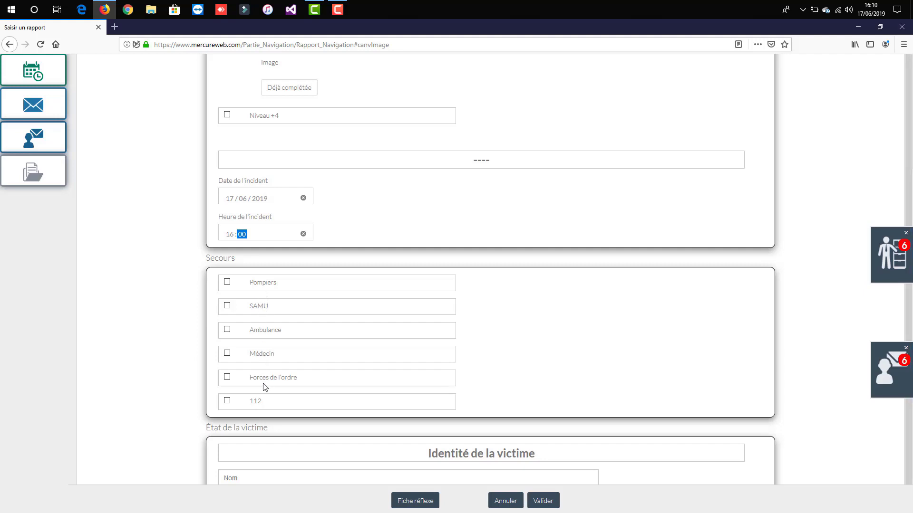
{"action": "left_click", "coordinate": [228, 283]}
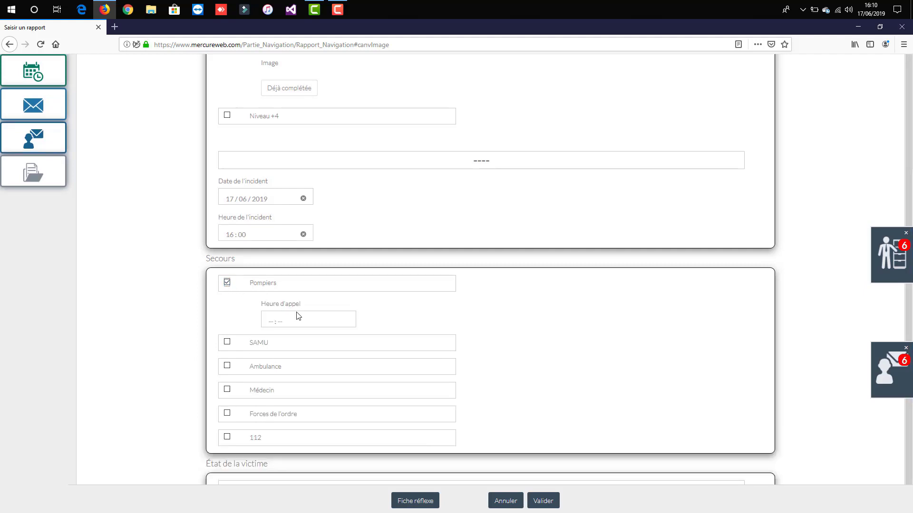
{"action": "left_click", "coordinate": [302, 324]}
{"action": "type", "text": "16 : 02"}
{"action": "left_click", "coordinate": [407, 317]}
Step: Enter the victim's last name and first name, and mark the victim as conscious
{"action": "scroll", "coordinate": [540, 344], "scroll_direction": "down", "scroll_amount": 3}
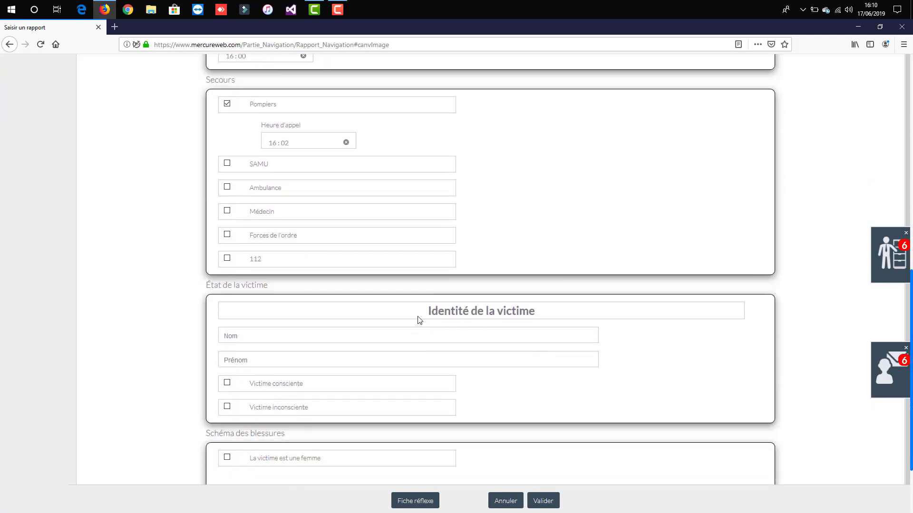
{"action": "left_click", "coordinate": [254, 338]}
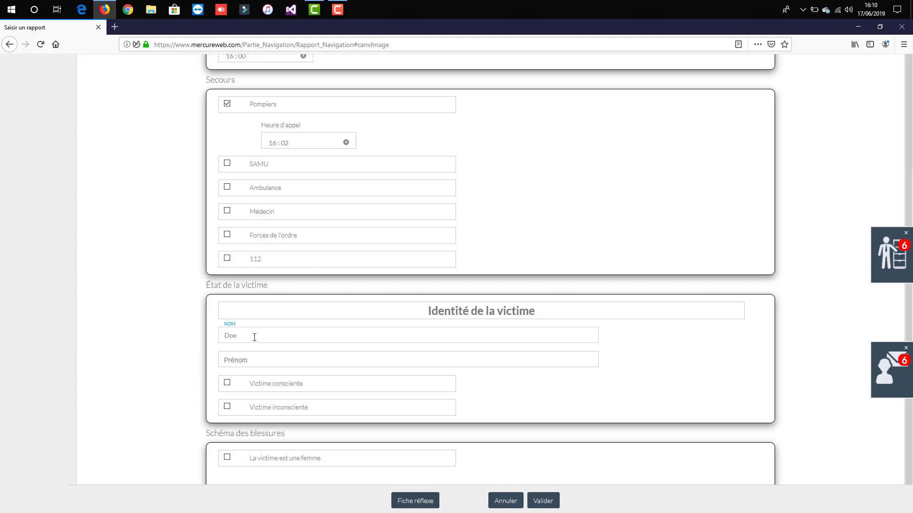
{"action": "left_click", "coordinate": [257, 361]}
{"action": "left_click", "coordinate": [227, 384]}
Step: Record the victim as a woman, mark the left shoulder on the front and back views of the injury diagram, and validate the image
{"action": "scroll", "coordinate": [292, 375], "scroll_direction": "down", "scroll_amount": 3}
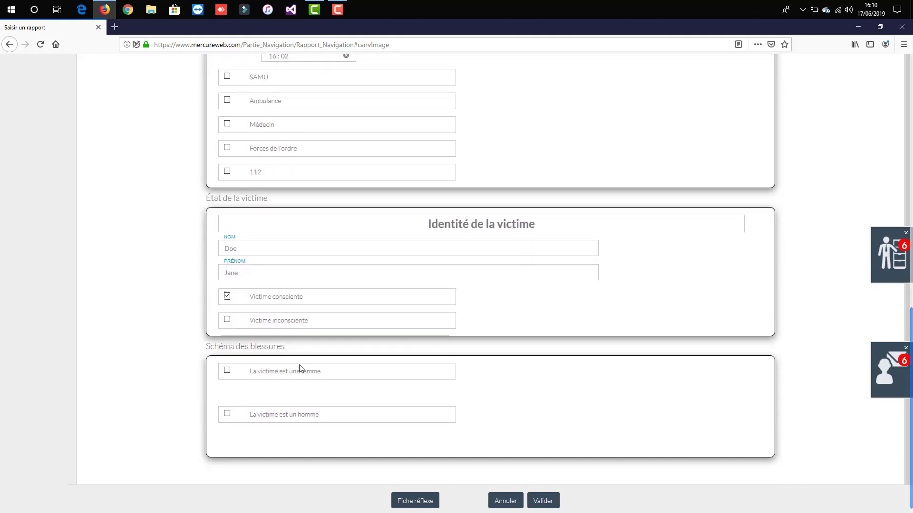
{"action": "left_click", "coordinate": [228, 372]}
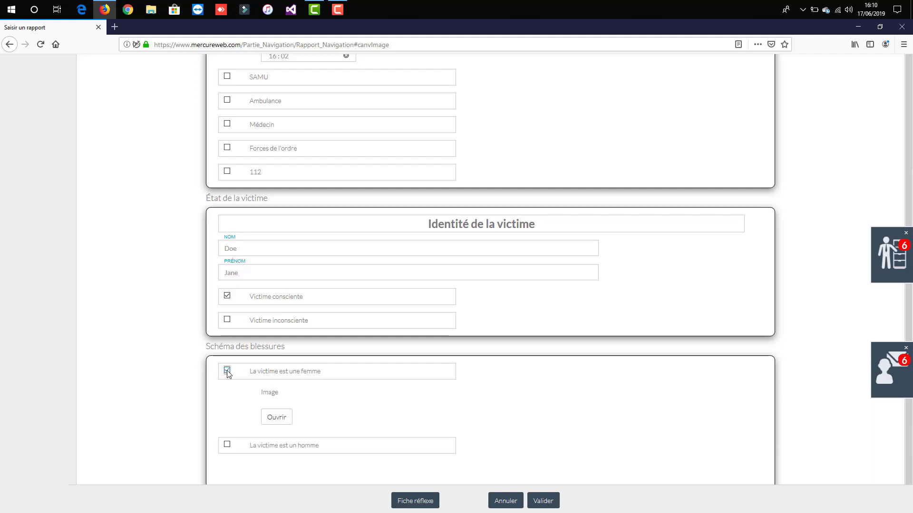
{"action": "left_click", "coordinate": [276, 418]}
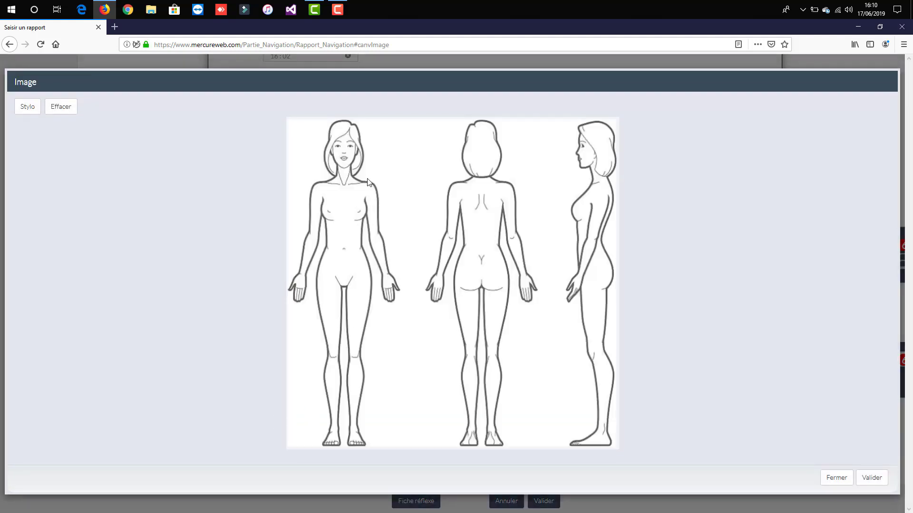
{"action": "mouse_move", "coordinate": [372, 177]}
{"action": "left_mouse_down"}
{"action": "mouse_move", "coordinate": [363, 190]}
{"action": "mouse_move", "coordinate": [373, 196]}
{"action": "mouse_move", "coordinate": [382, 186]}
{"action": "mouse_move", "coordinate": [374, 180]}
{"action": "left_mouse_up"}
{"action": "mouse_move", "coordinate": [454, 182]}
{"action": "left_mouse_down"}
{"action": "mouse_move", "coordinate": [442, 187]}
{"action": "mouse_move", "coordinate": [449, 200]}
{"action": "mouse_move", "coordinate": [462, 200]}
{"action": "mouse_move", "coordinate": [465, 186]}
{"action": "mouse_move", "coordinate": [450, 178]}
{"action": "left_mouse_up"}
{"action": "left_click", "coordinate": [878, 480]}
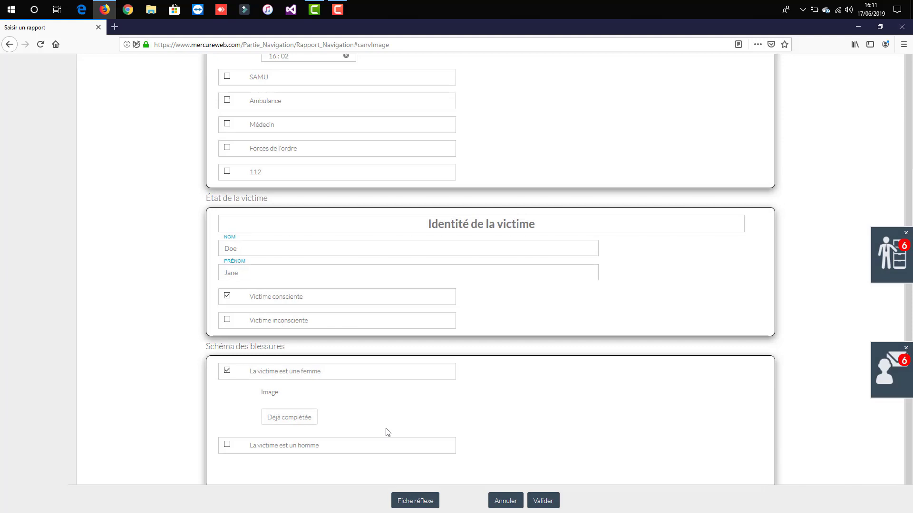
Step: Validate the completed Aide à la personne report and confirm the validation
{"action": "scroll", "coordinate": [388, 432], "scroll_direction": "down", "scroll_amount": 2}
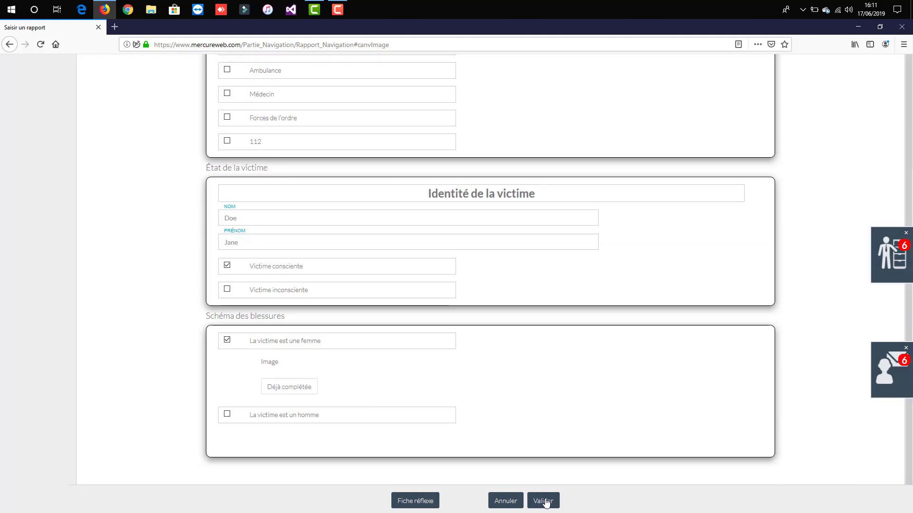
{"action": "left_click", "coordinate": [545, 502]}
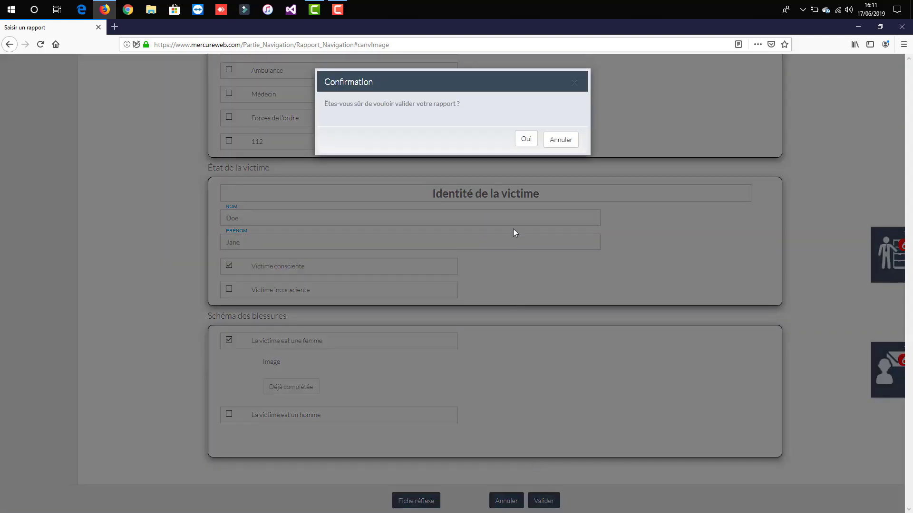
{"action": "left_click", "coordinate": [526, 139]}
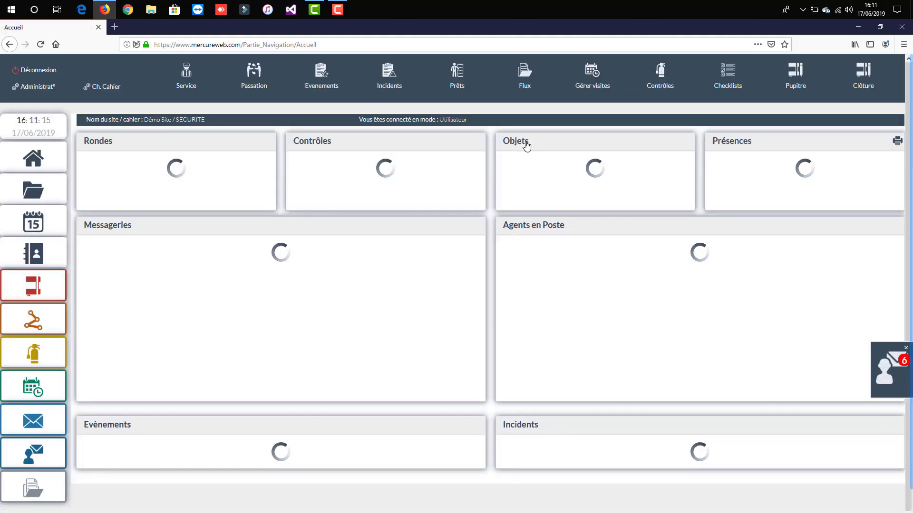
Step: Open the newest Aide à la personne entry, dated 17/06/2019, from the Main Courante and switch it to Rapport Normal
{"action": "left_click", "coordinate": [31, 289]}
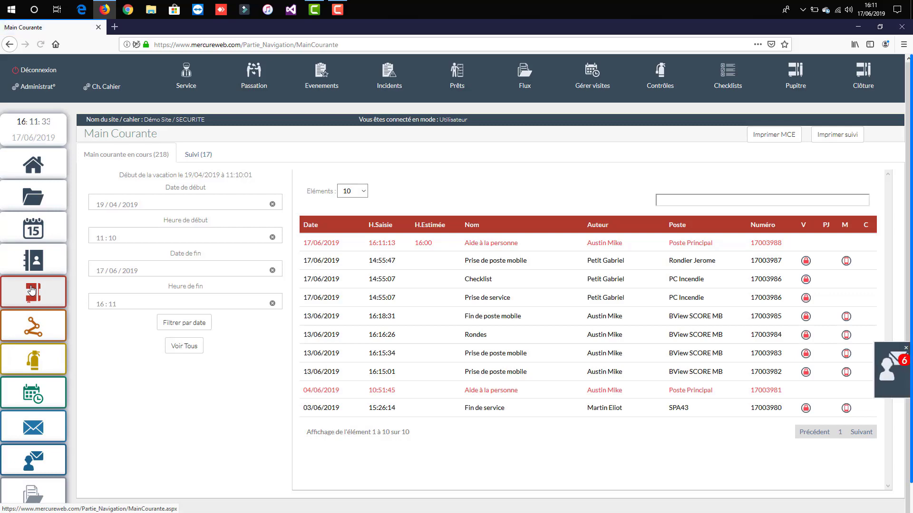
{"action": "left_click", "coordinate": [505, 240]}
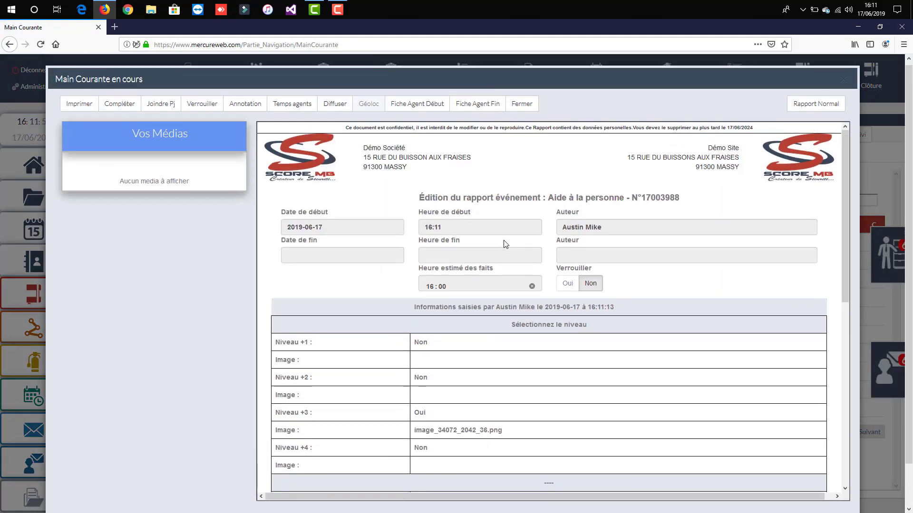
{"action": "left_click", "coordinate": [822, 108]}
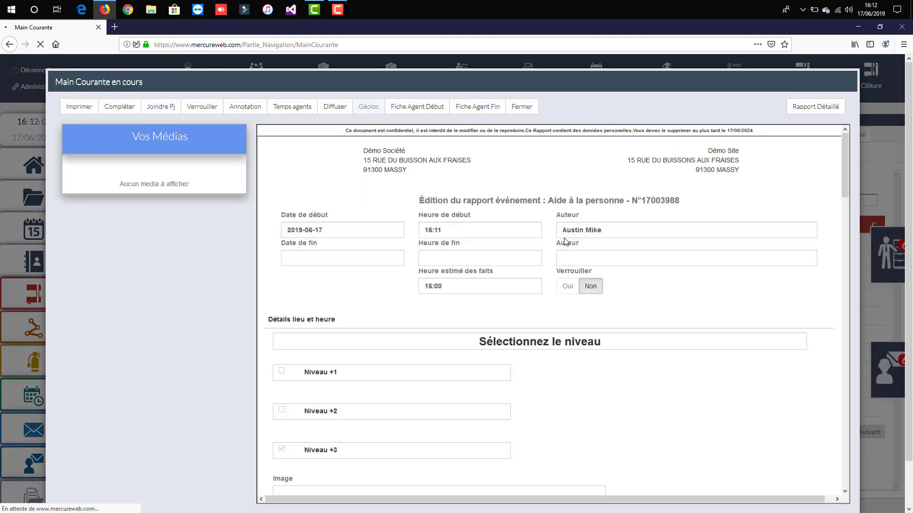
Step: Examine the report from the annotated floor plan and incident details through Secours and the victim's state to the injury diagram
{"action": "scroll", "coordinate": [566, 241], "scroll_direction": "down", "scroll_amount": 5}
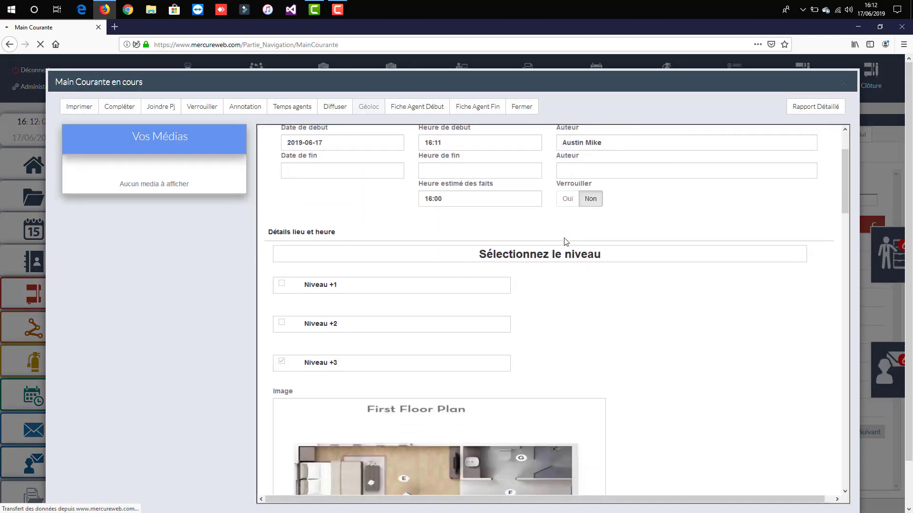
{"action": "scroll", "coordinate": [566, 243], "scroll_direction": "down", "scroll_amount": 4}
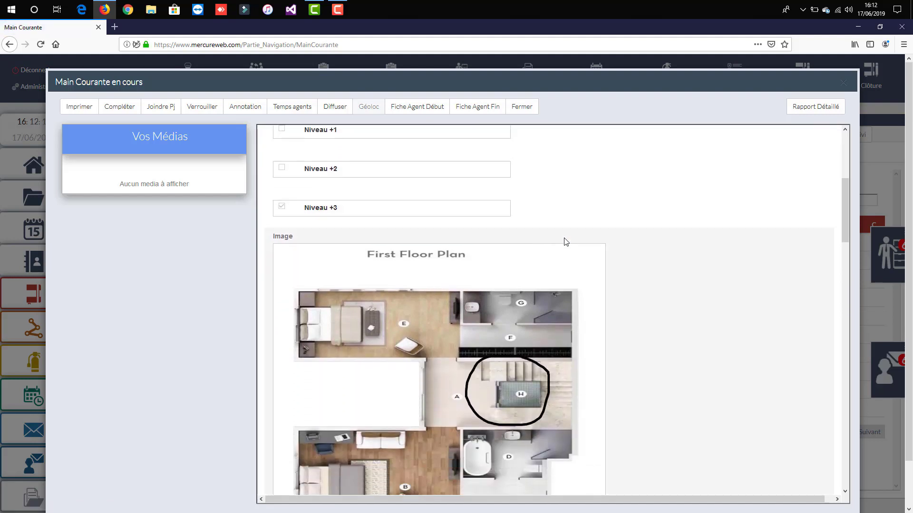
{"action": "scroll", "coordinate": [565, 242], "scroll_direction": "down", "scroll_amount": 4}
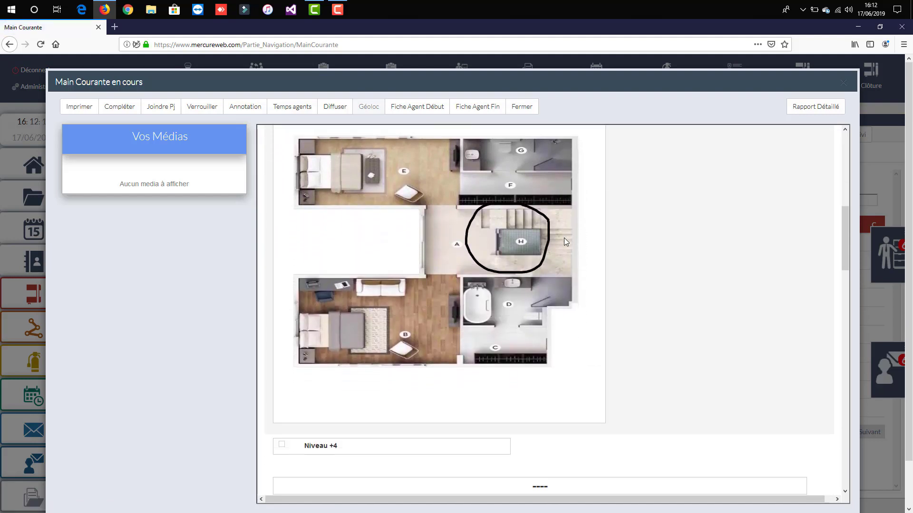
{"action": "scroll", "coordinate": [565, 242], "scroll_direction": "down", "scroll_amount": 4}
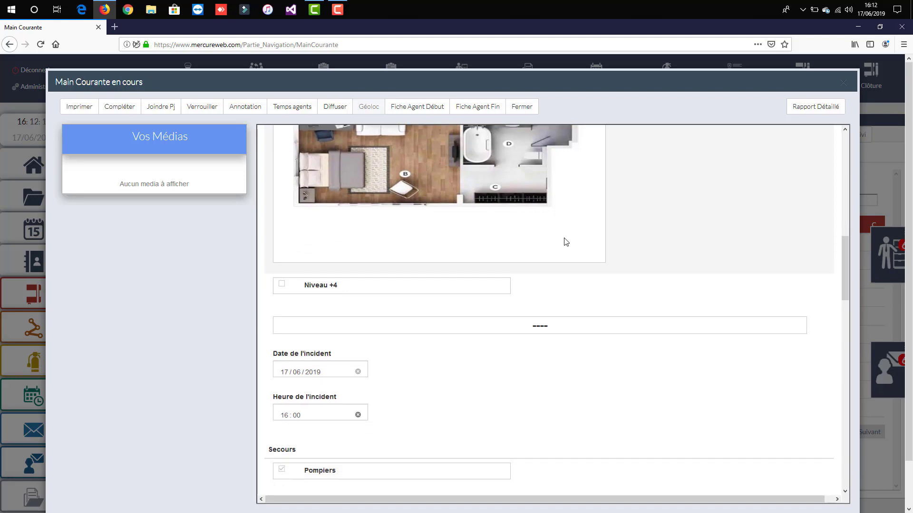
{"action": "scroll", "coordinate": [565, 242], "scroll_direction": "down", "scroll_amount": 5}
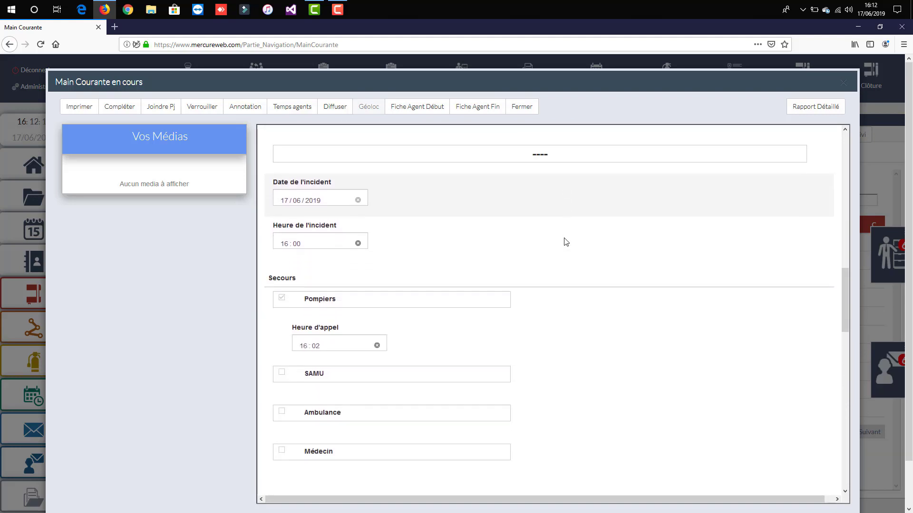
{"action": "scroll", "coordinate": [566, 242], "scroll_direction": "down", "scroll_amount": 4}
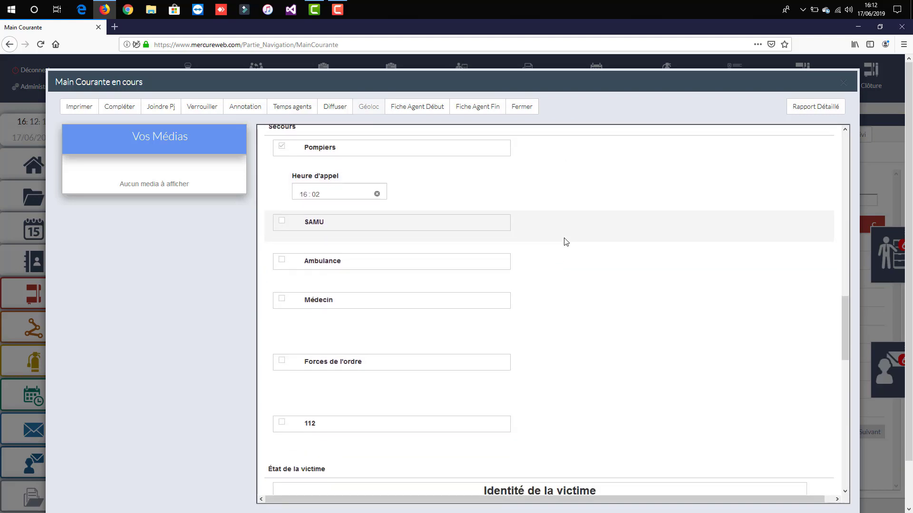
{"action": "scroll", "coordinate": [566, 242], "scroll_direction": "down", "scroll_amount": 5}
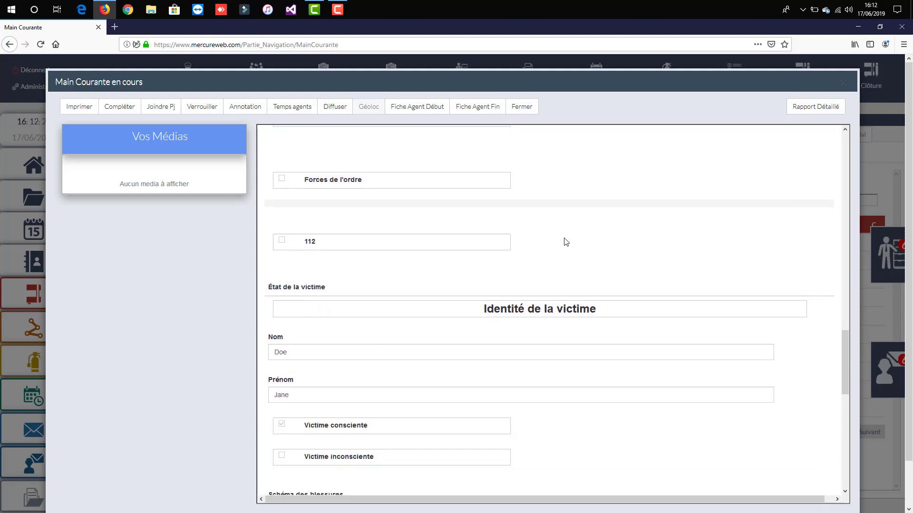
{"action": "scroll", "coordinate": [566, 242], "scroll_direction": "down", "scroll_amount": 5}
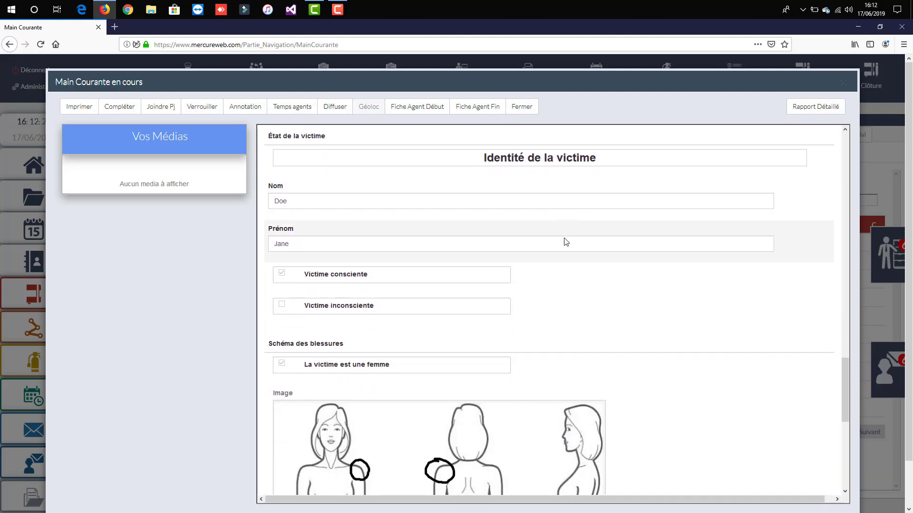
{"action": "scroll", "coordinate": [565, 242], "scroll_direction": "down", "scroll_amount": 5}
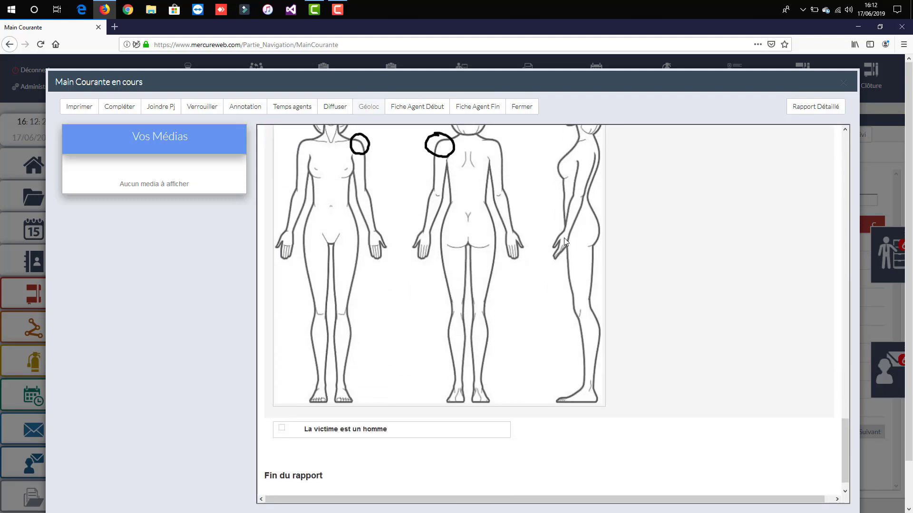
{"action": "scroll", "coordinate": [566, 242], "scroll_direction": "up", "scroll_amount": 10}
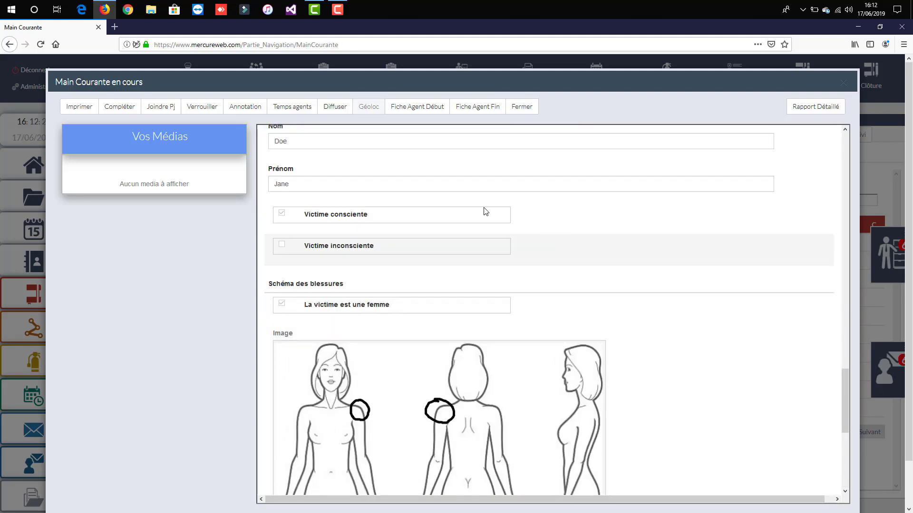
Step: Print the report with Microsoft Print to PDF, save it as Rapport1 in the Documents folder, and close the report
{"action": "left_click", "coordinate": [92, 107]}
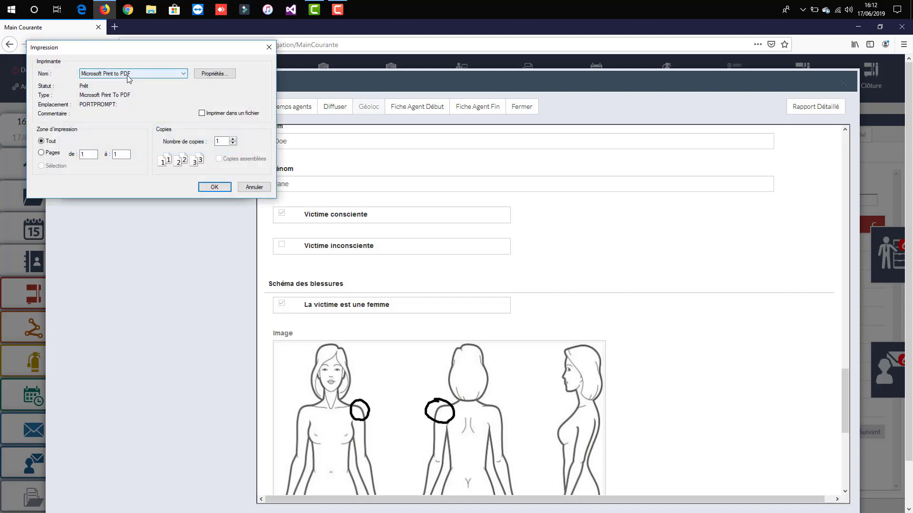
{"action": "left_click", "coordinate": [215, 187]}
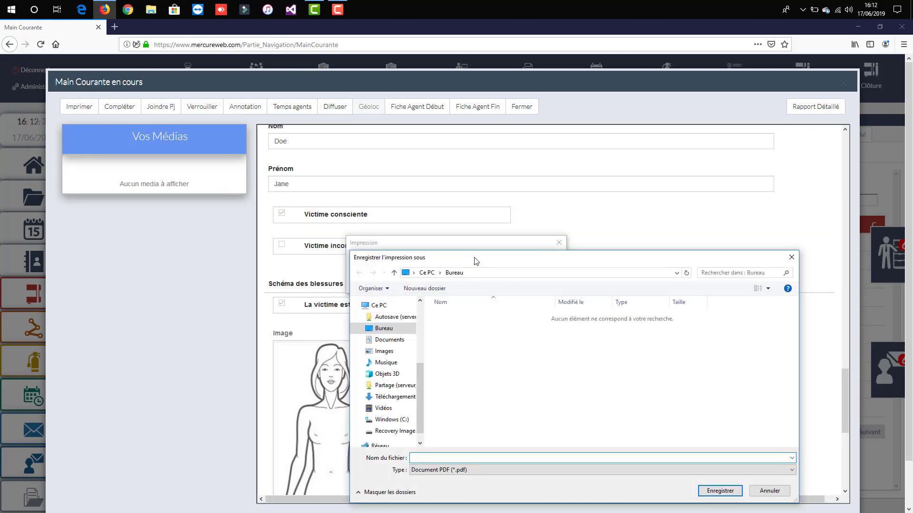
{"action": "left_click_drag", "start_coordinate": [478, 262], "coordinate": [371, 168]}
{"action": "left_click", "coordinate": [286, 246]}
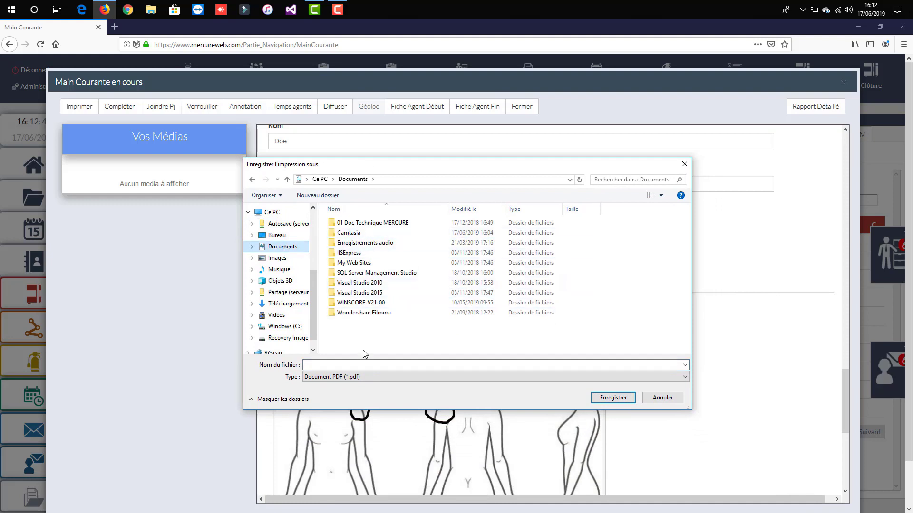
{"action": "left_click", "coordinate": [362, 364]}
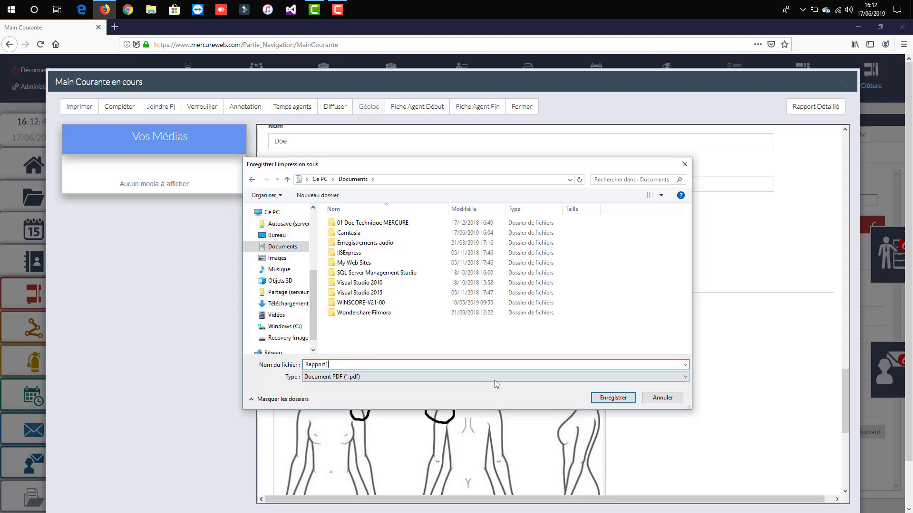
{"action": "left_click", "coordinate": [612, 398]}
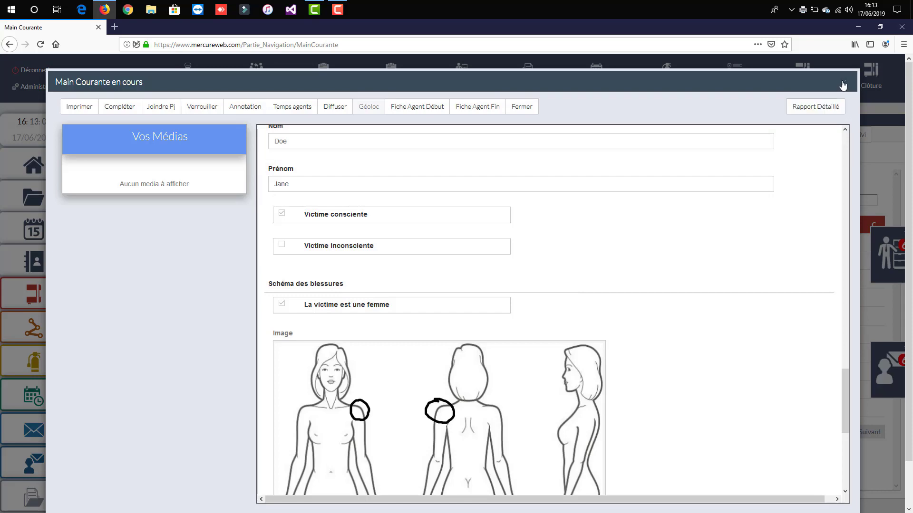
{"action": "left_click", "coordinate": [843, 82]}
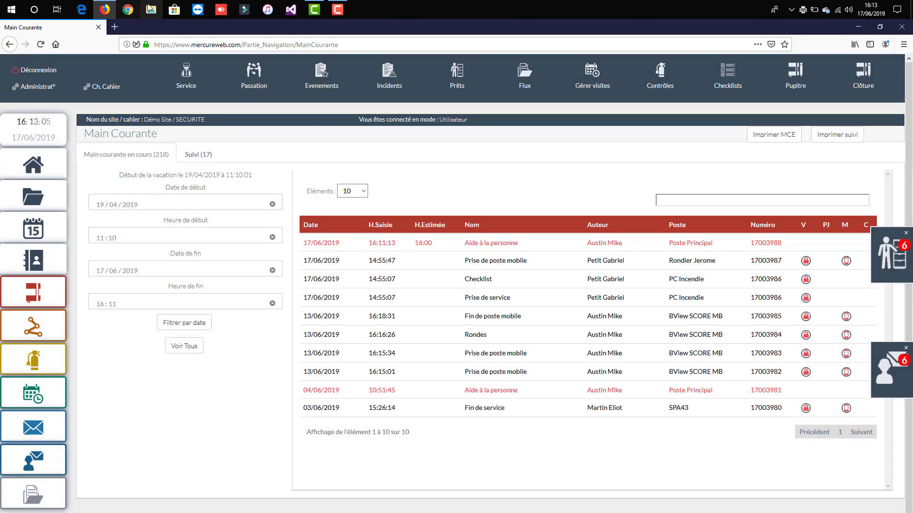